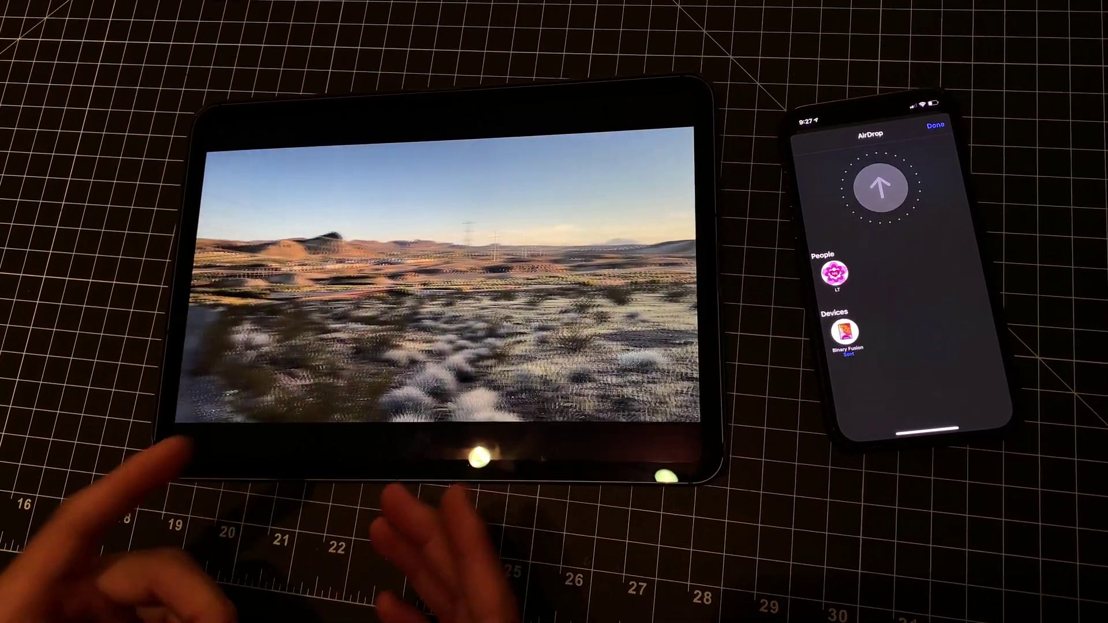
- Close the fullscreen desert video to return to the Recents grid of 82 photos and 2 videos
key("Escape")
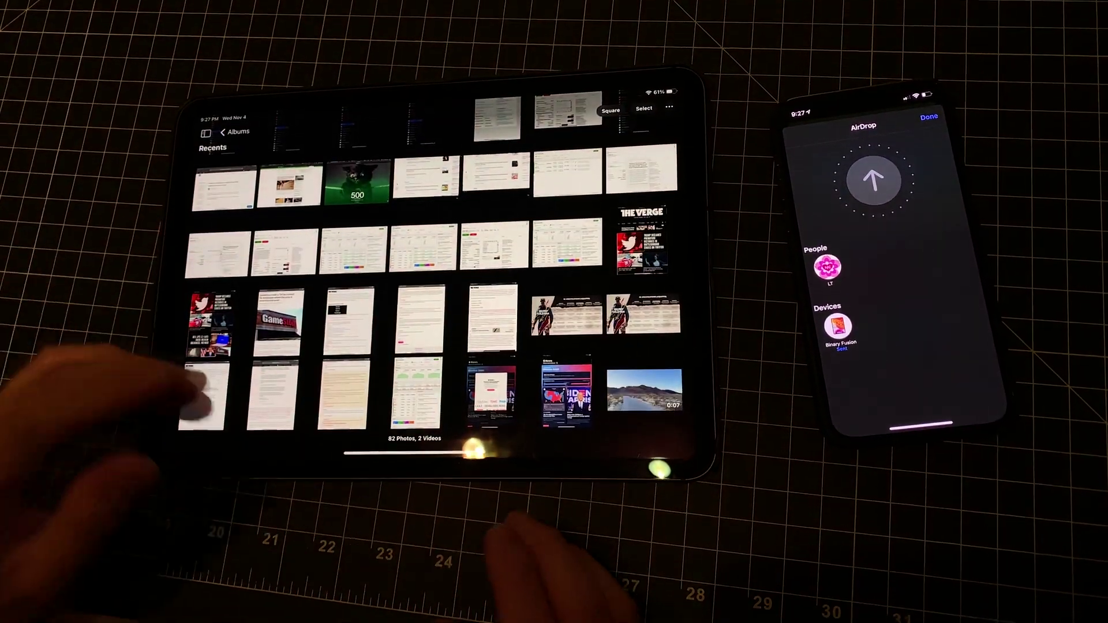